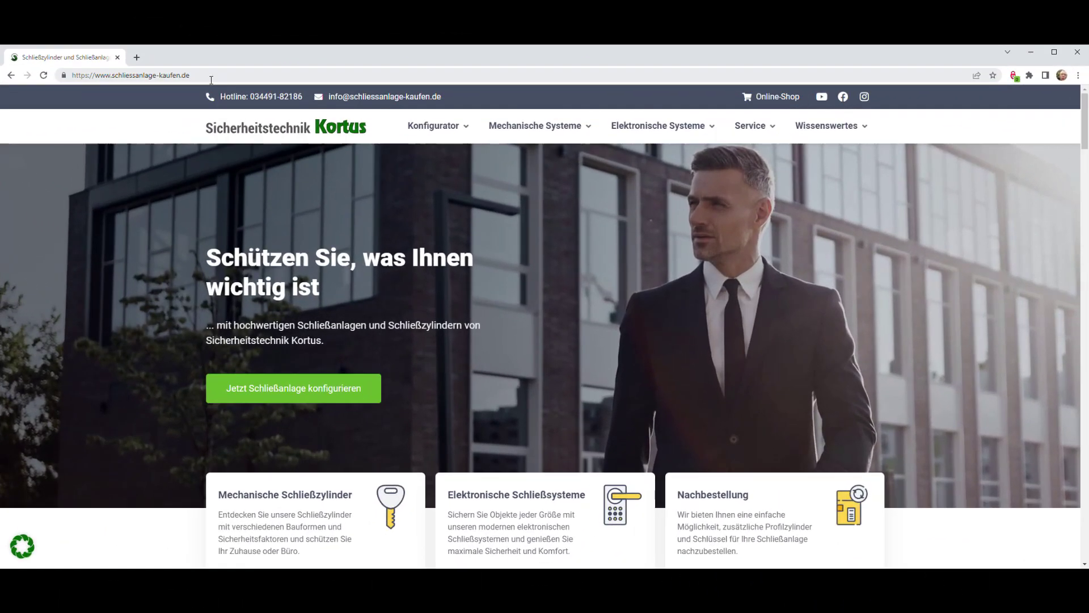
Open the Schließanlagen Konfigurator from the home page and bring up its cylinder configuration form
left_click(134, 150)
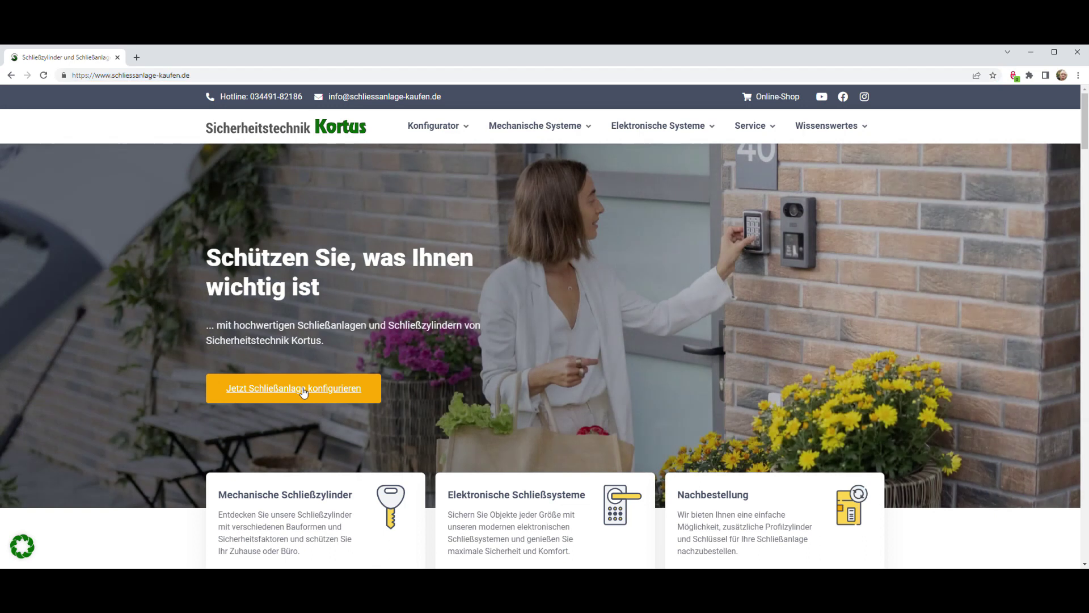
left_click(303, 389)
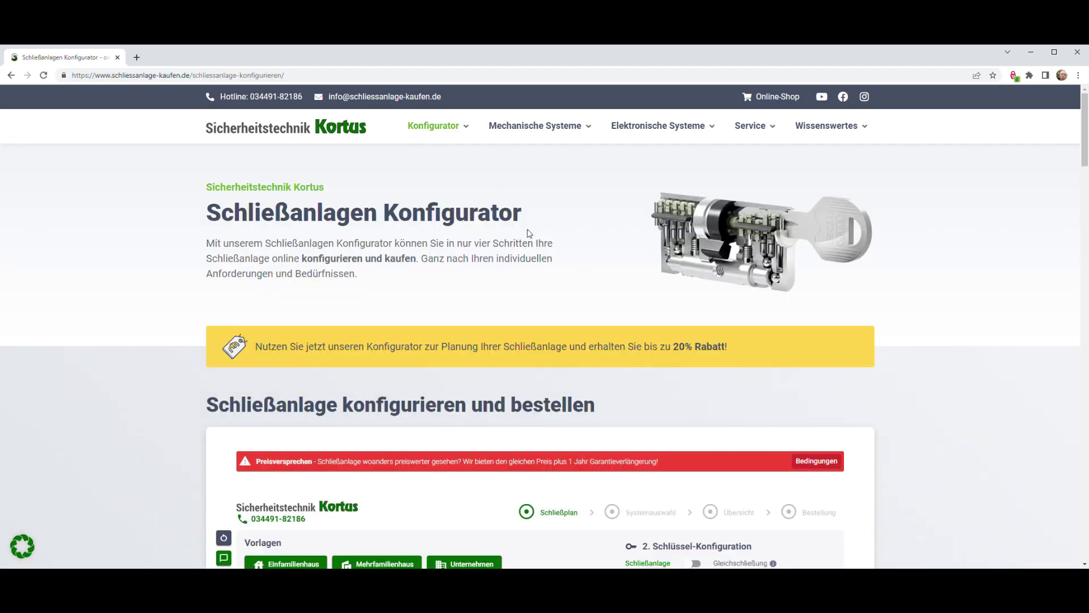
scroll(531, 233, "down", 3)
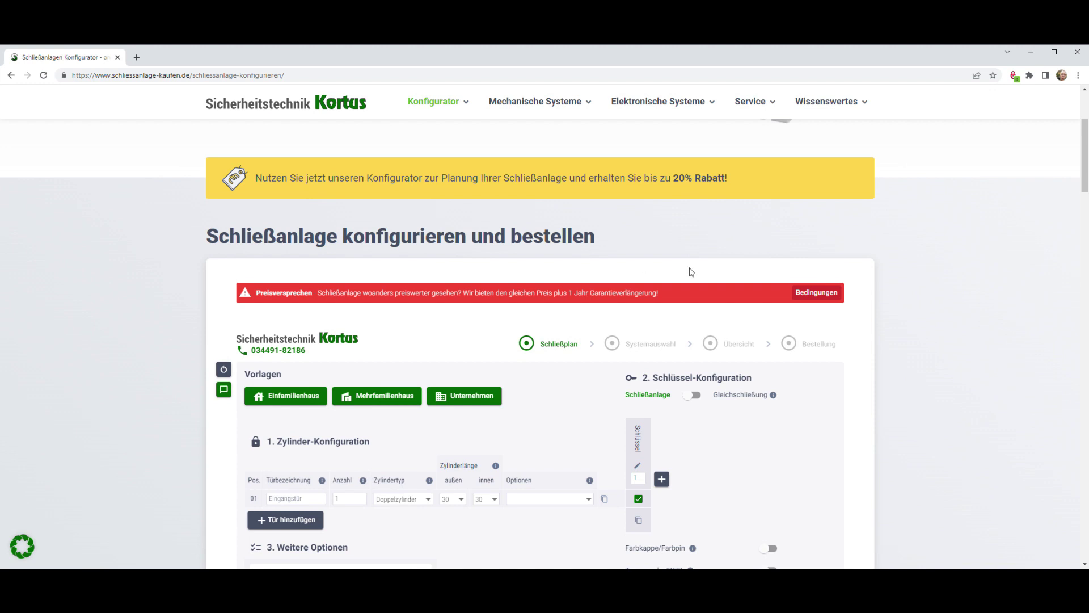
scroll(577, 301, "down", 3)
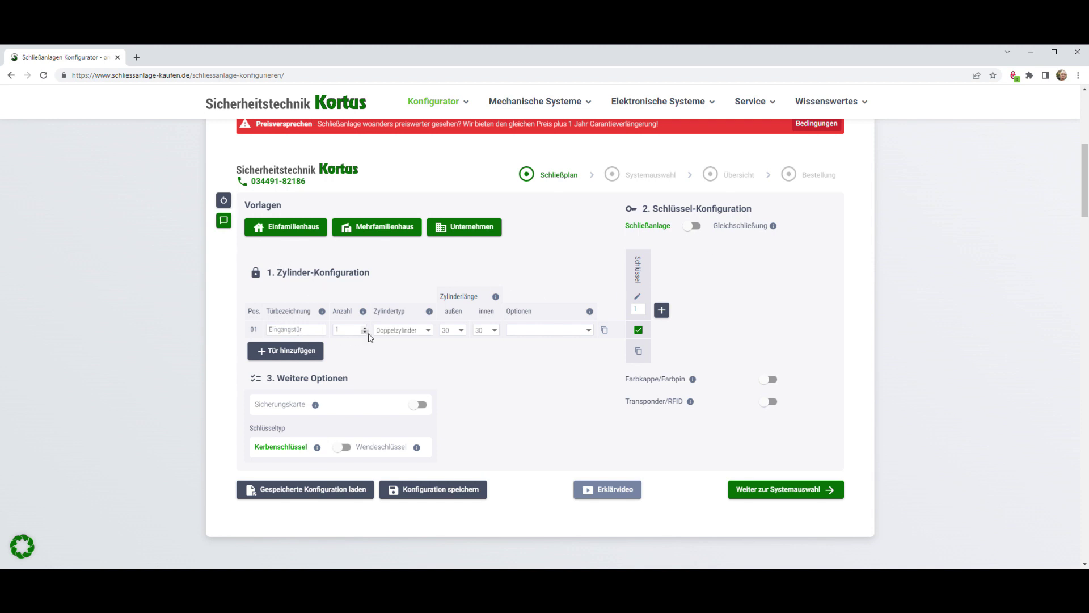
Add two more doors to the cylinder configuration and name the three rows Hauseingang, Nebeneingang and Garage
left_click(308, 351)
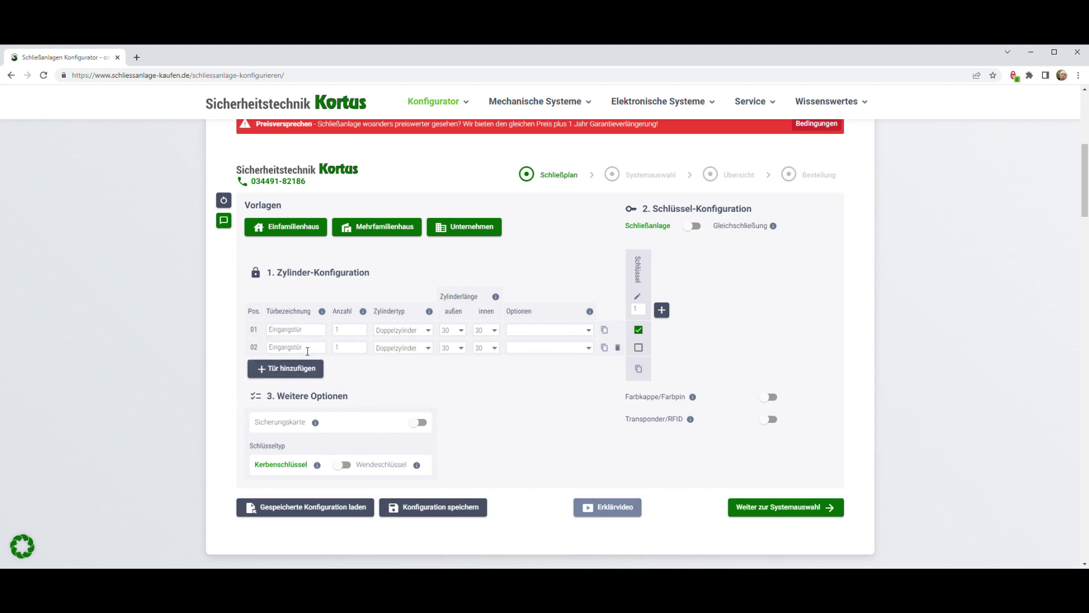
left_click(306, 369)
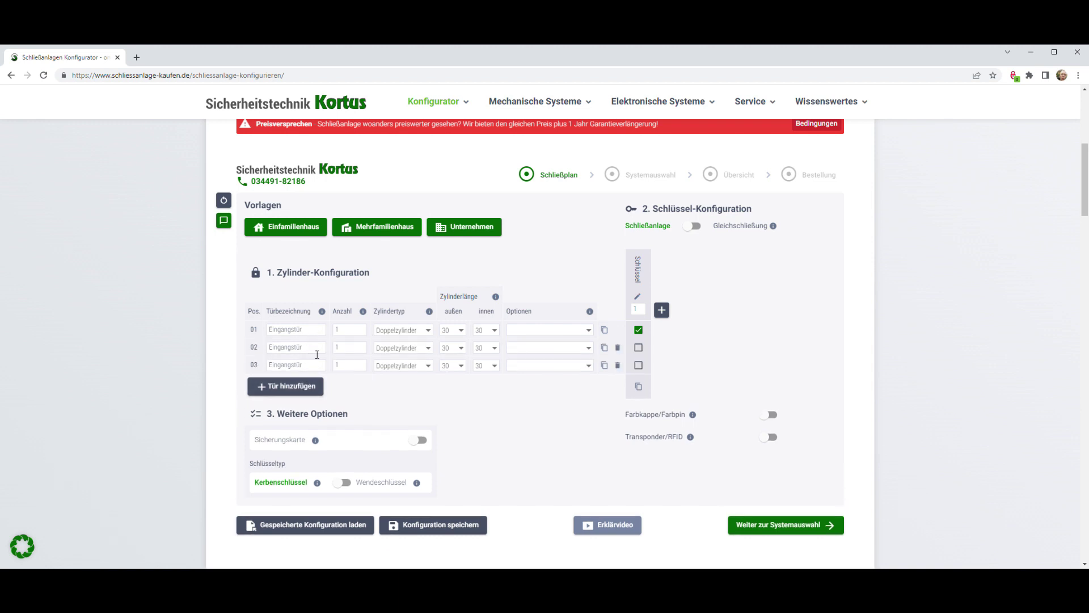
left_click_drag(312, 329, 250, 334)
type("Hauseingang")
left_click_drag(303, 347, 220, 348)
type("Nebeneingang")
left_click_drag(304, 365, 224, 364)
type("Garag")
Set the cylinder lengths of both Hauseingang and Nebeneingang to 40 outside and 45 inside
left_click(454, 334)
left_click(459, 346)
left_click(486, 330)
left_click(484, 355)
left_click(458, 352)
left_click(453, 367)
left_click(487, 352)
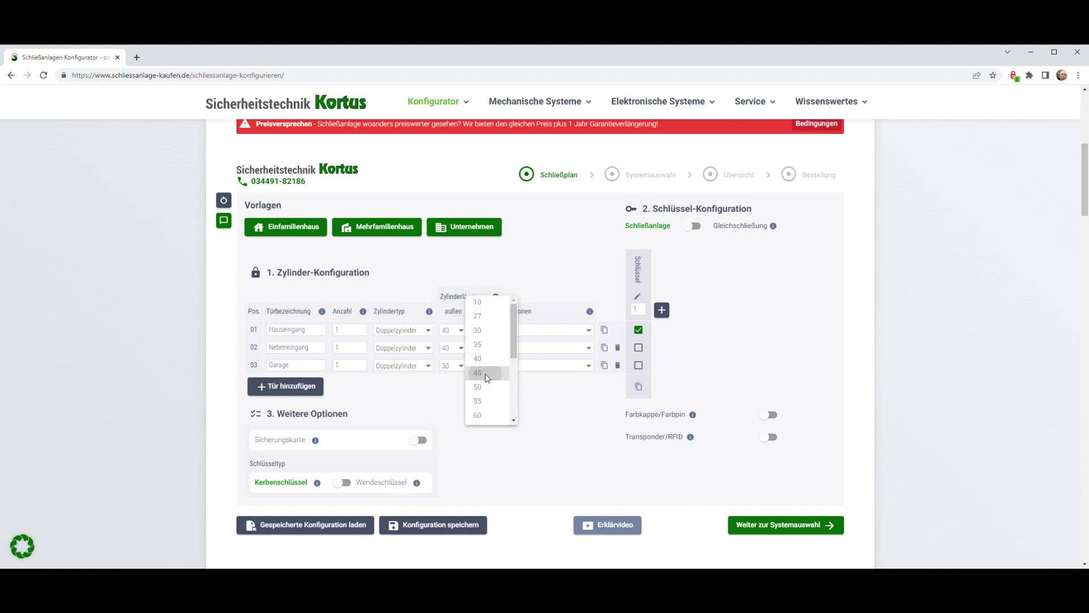
left_click(486, 373)
Set the cylinder length of the Garage door to 50 outside and 50 inside
left_click(455, 366)
left_click(448, 413)
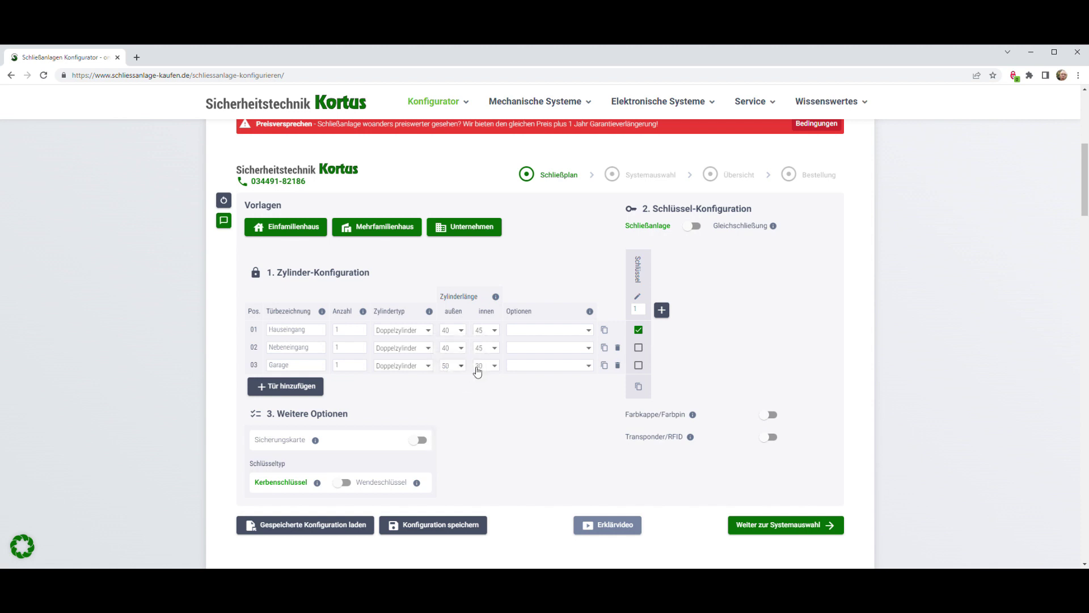
left_click(481, 366)
left_click(482, 404)
Enable the Sicherungskarte and set the key type to Wendeschlüssel
left_click(425, 441)
left_click(349, 486)
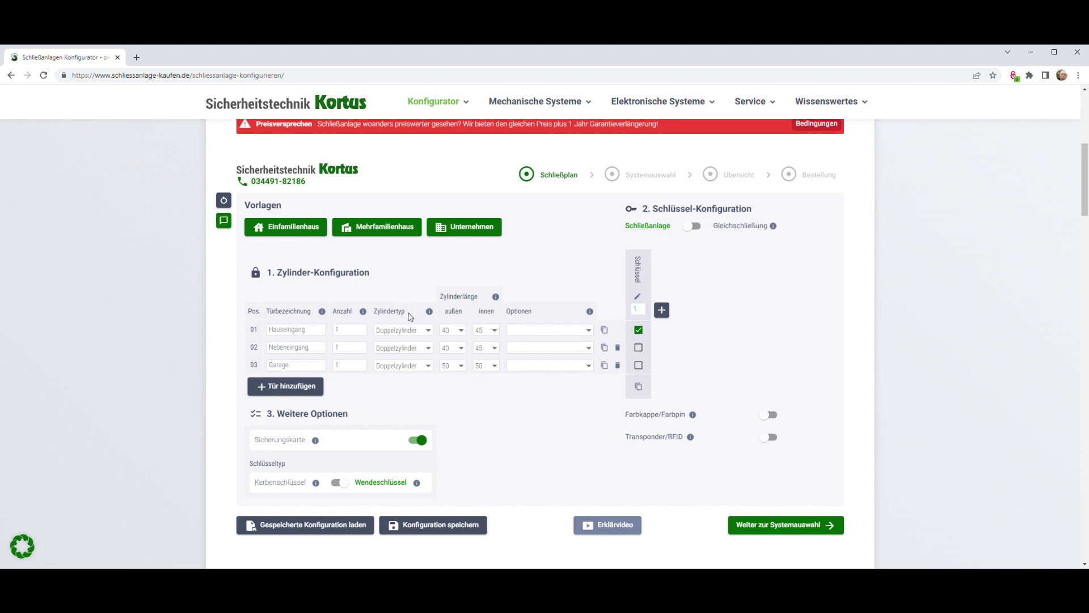
Assign the options Drehknauf and ABH Kl.I to both the Hauseingang and the Nebeneingang cylinders
left_click(548, 331)
left_click(501, 329)
left_click(506, 375)
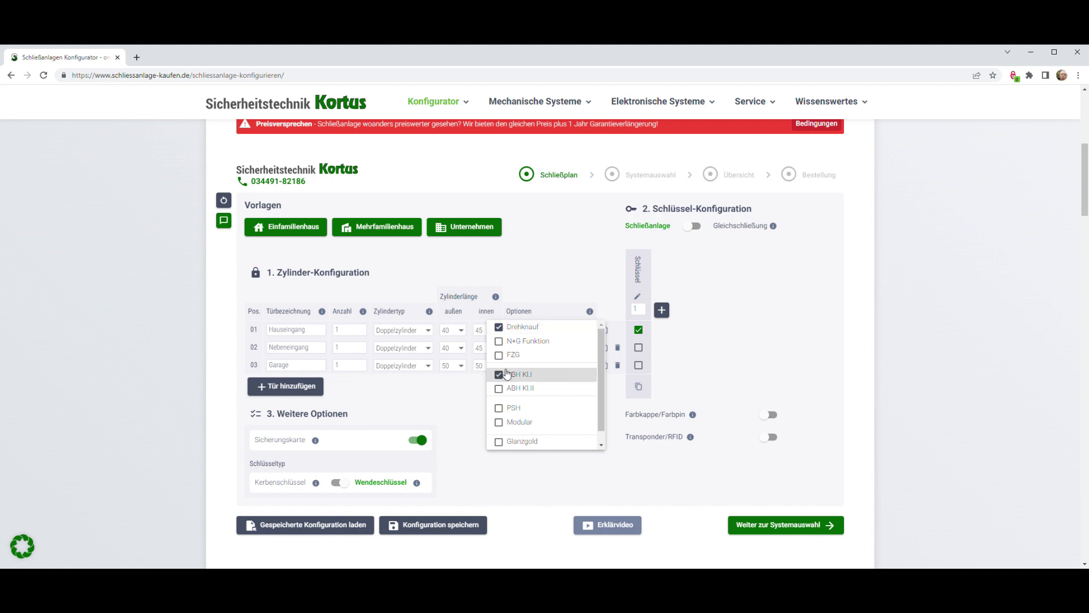
left_click(564, 271)
left_click(545, 347)
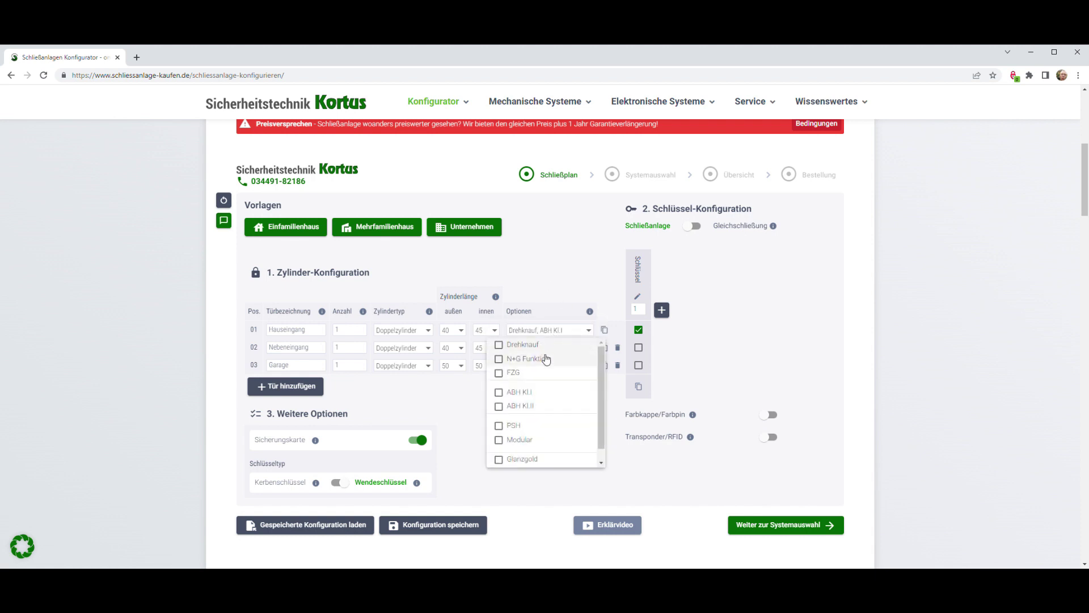
left_click(506, 347)
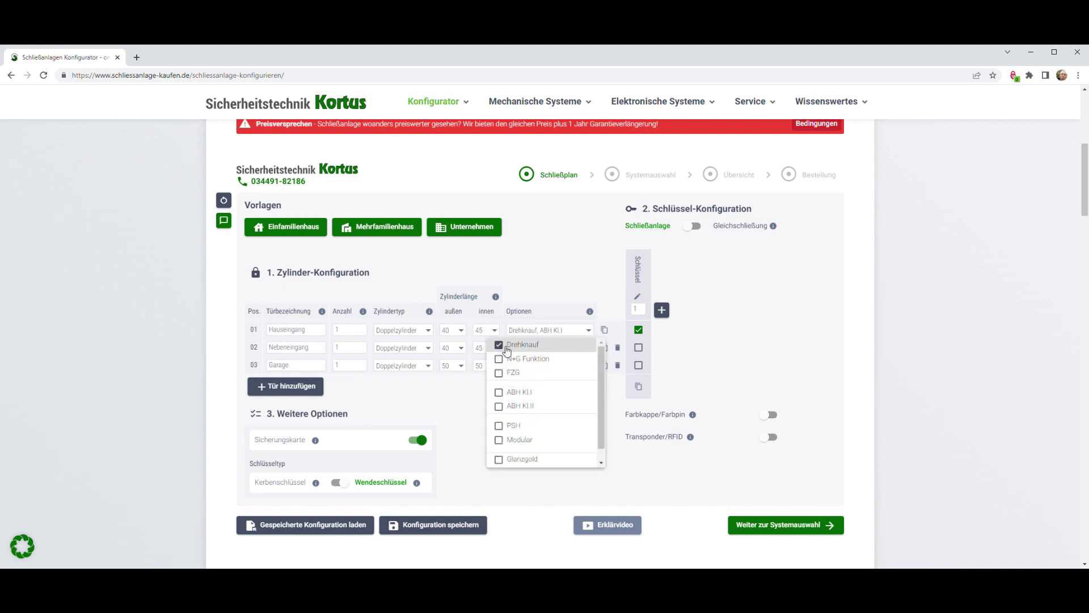
left_click(507, 392)
left_click(536, 279)
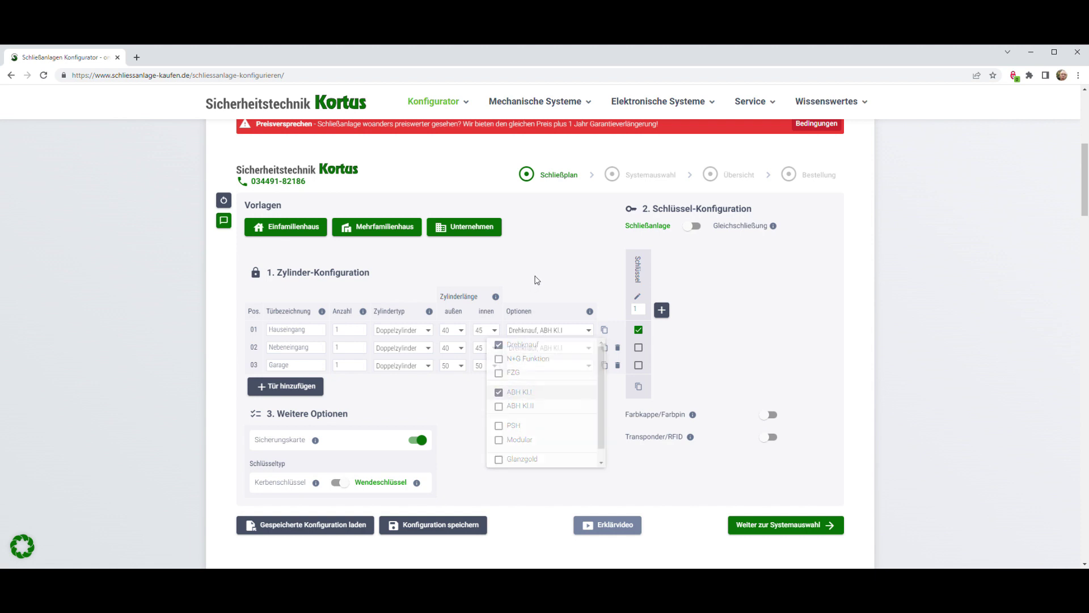
Assign the N+G Funktion option to the Garage cylinder
left_click(549, 365)
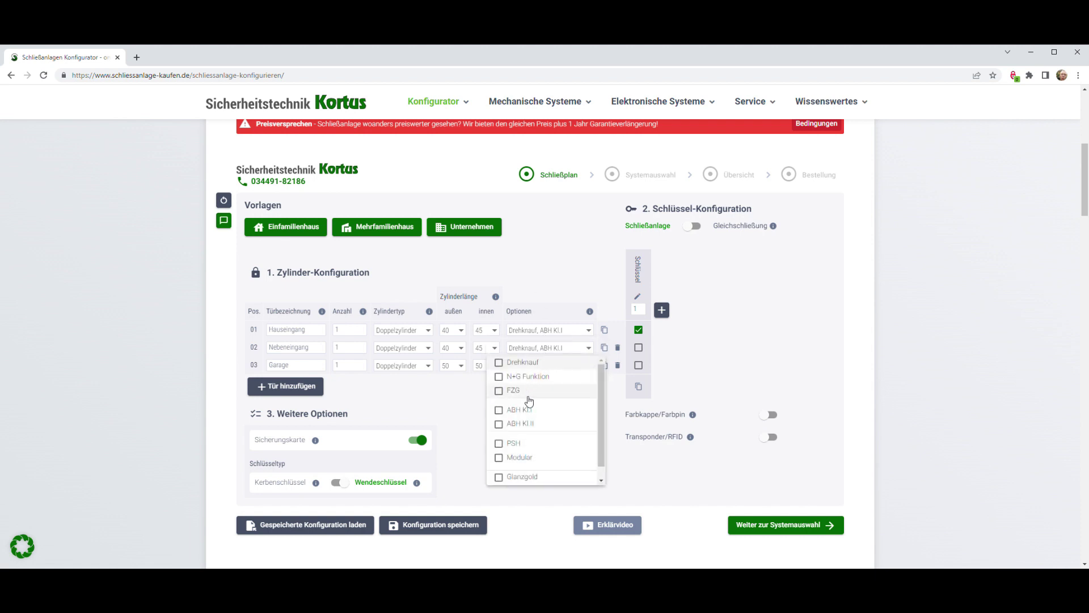
left_click(501, 379)
left_click(554, 299)
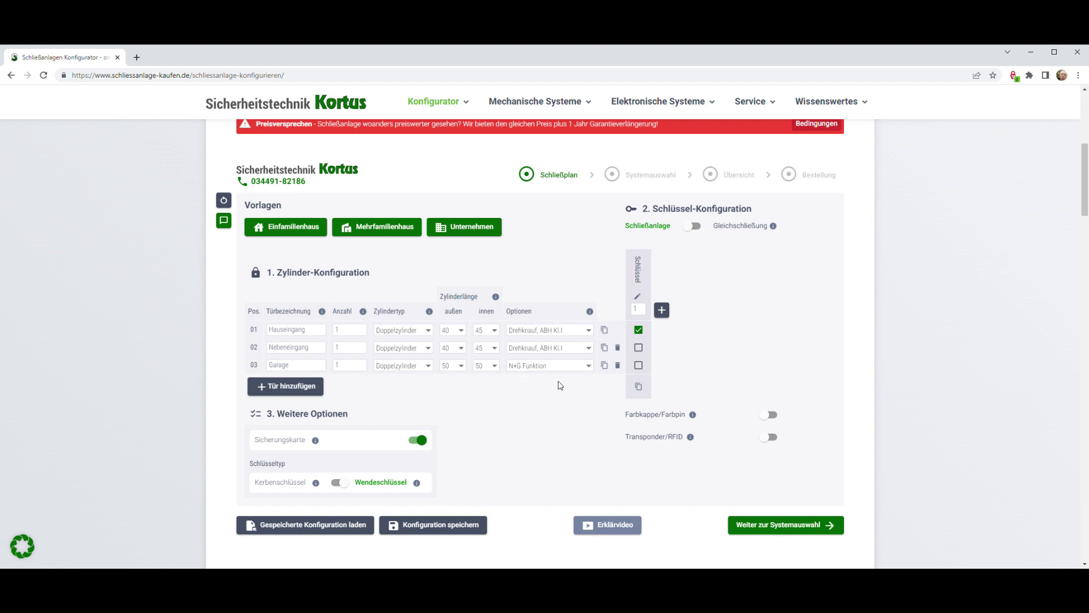
Read the explanations of the available cylinder options and close them
left_click(590, 312)
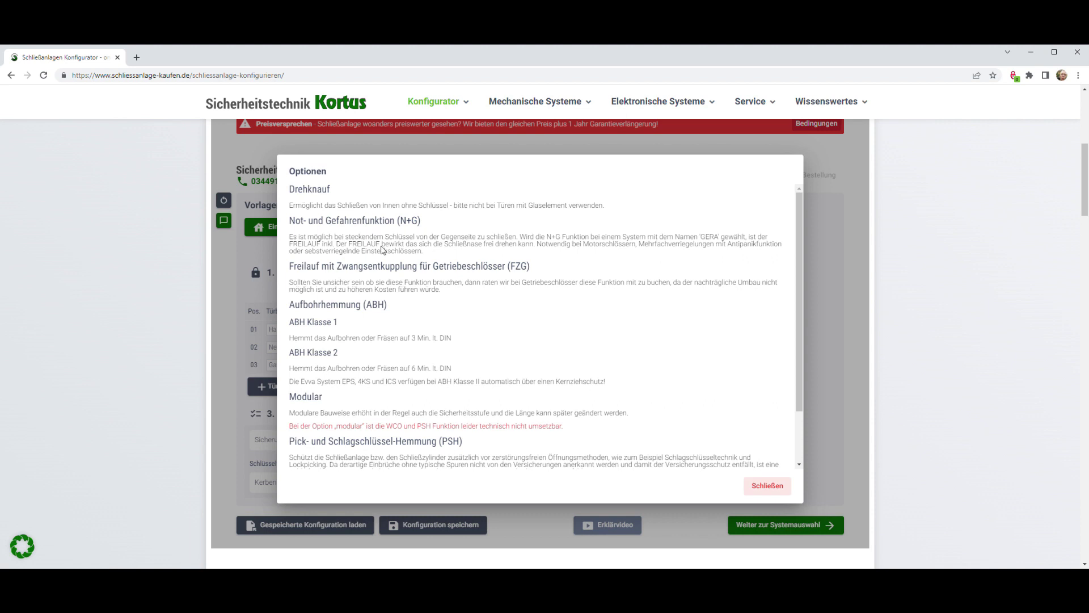
left_click(767, 485)
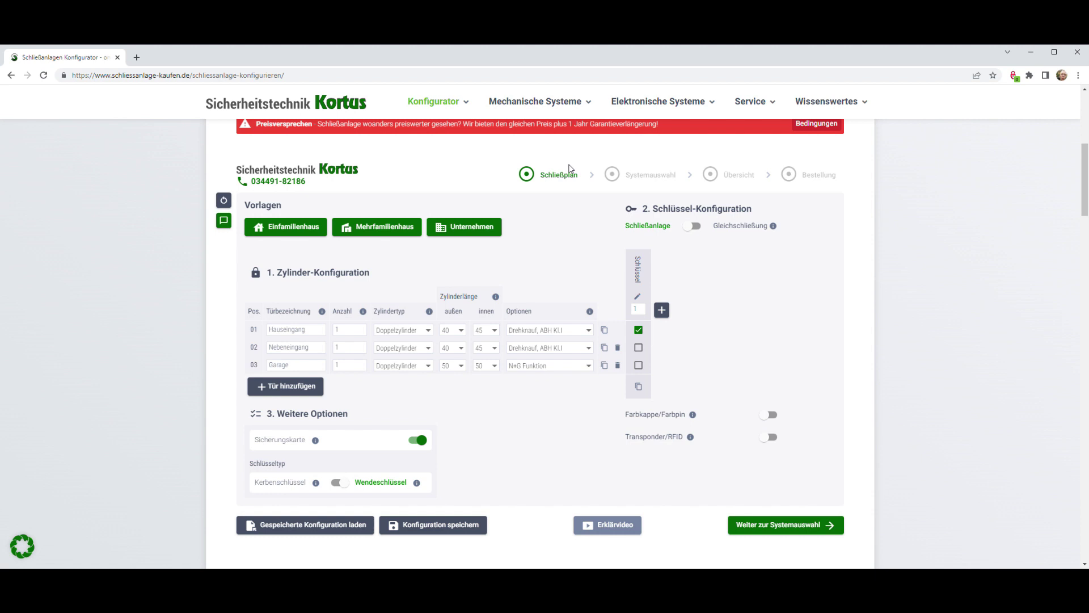
Switch the key configuration to Gleichschließung with 6 keys and add the Wechsel-Code-Option (WCO)
left_click(698, 230)
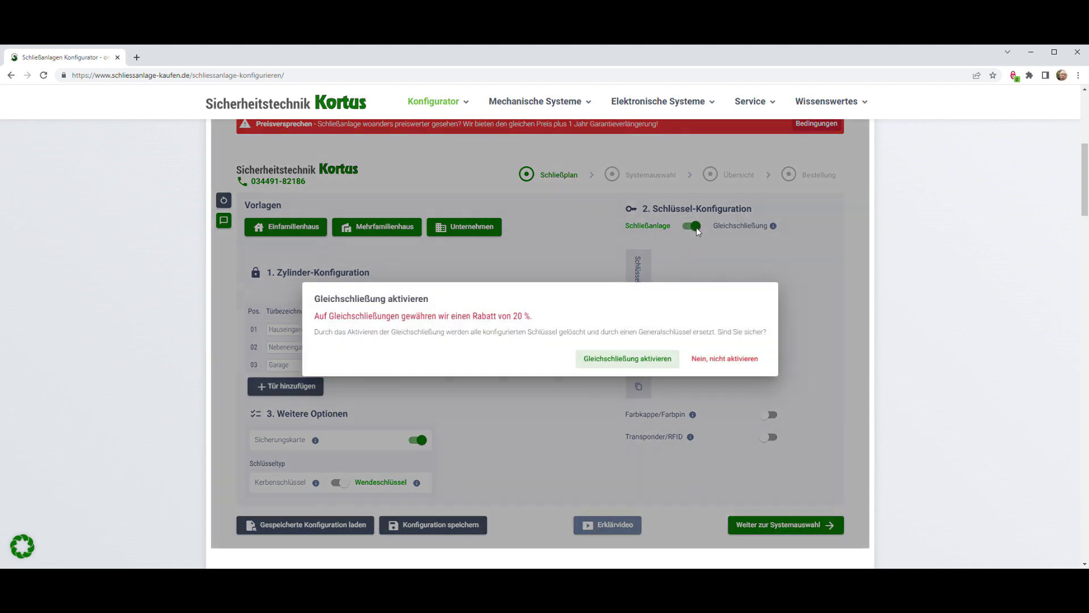
left_click(670, 361)
left_click(643, 308)
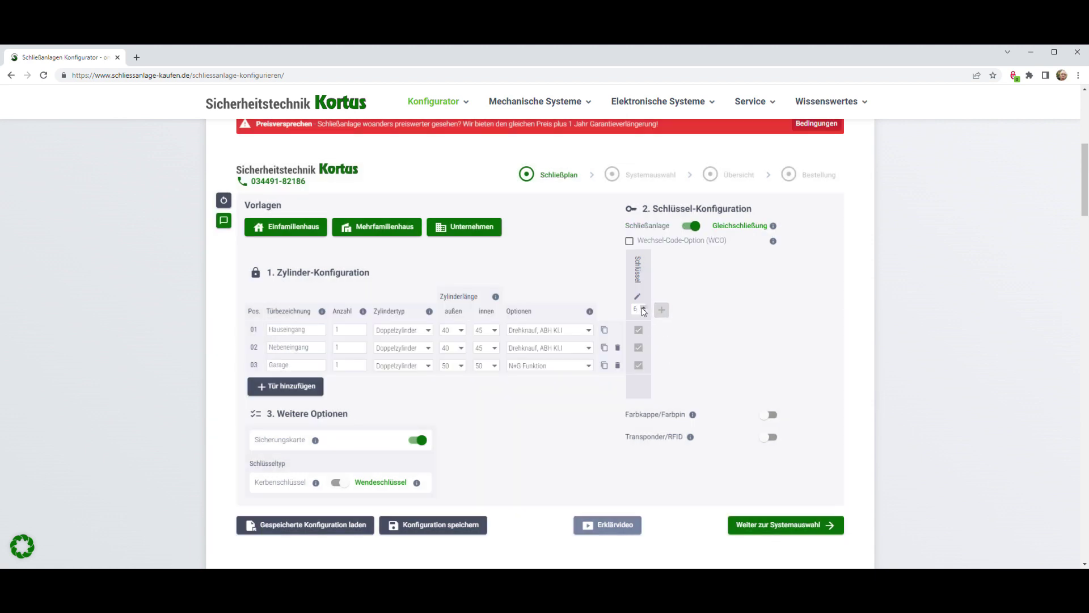
left_click(630, 241)
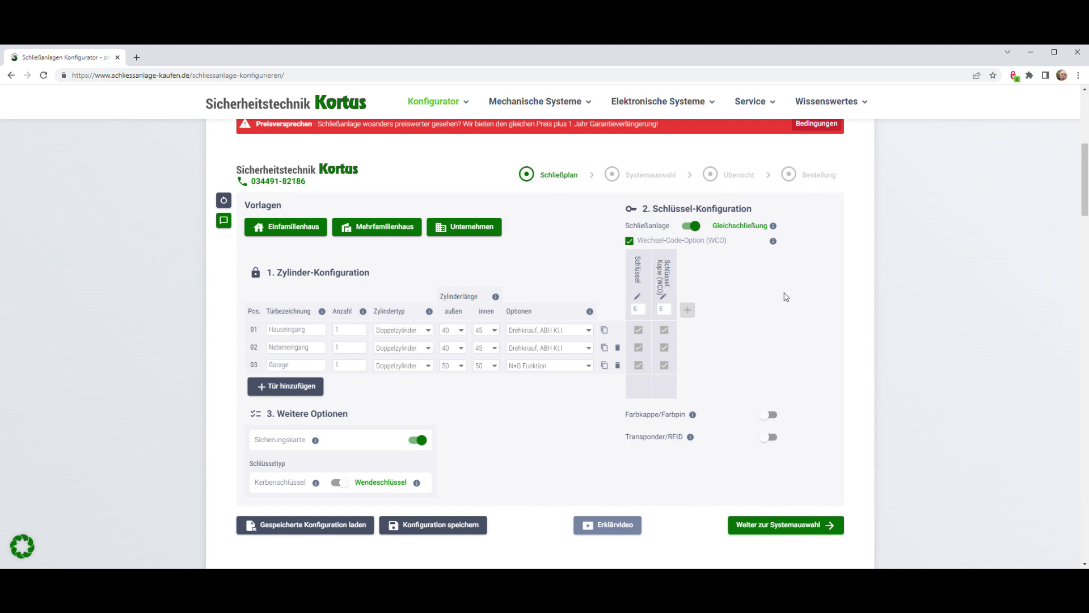
double_click(640, 288)
left_click_drag(668, 296, 666, 264)
View the form for saving the configuration and close it without saving
left_click(438, 532)
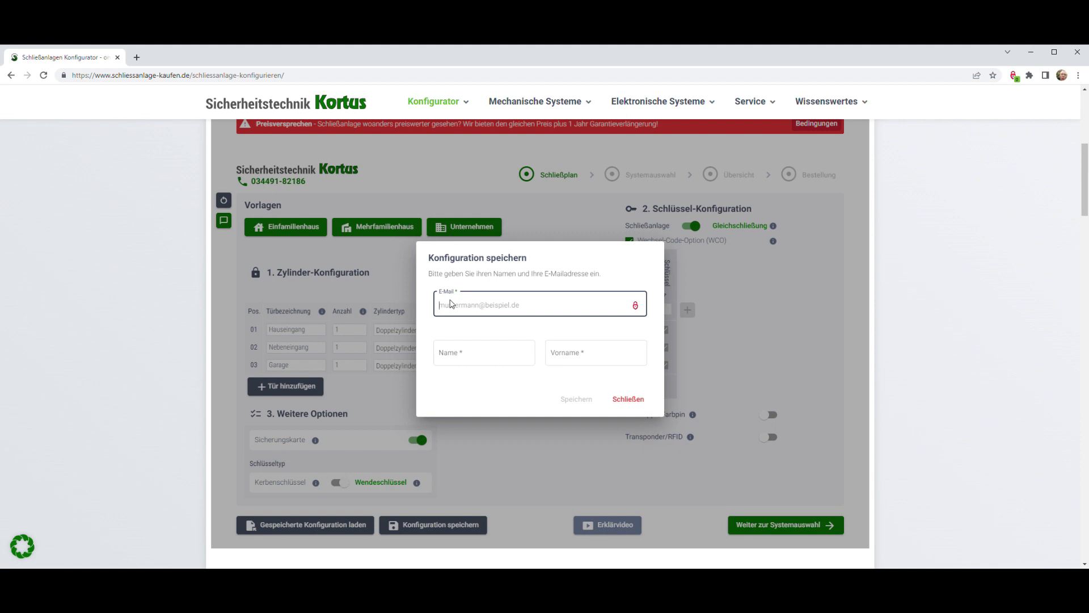
left_click(627, 400)
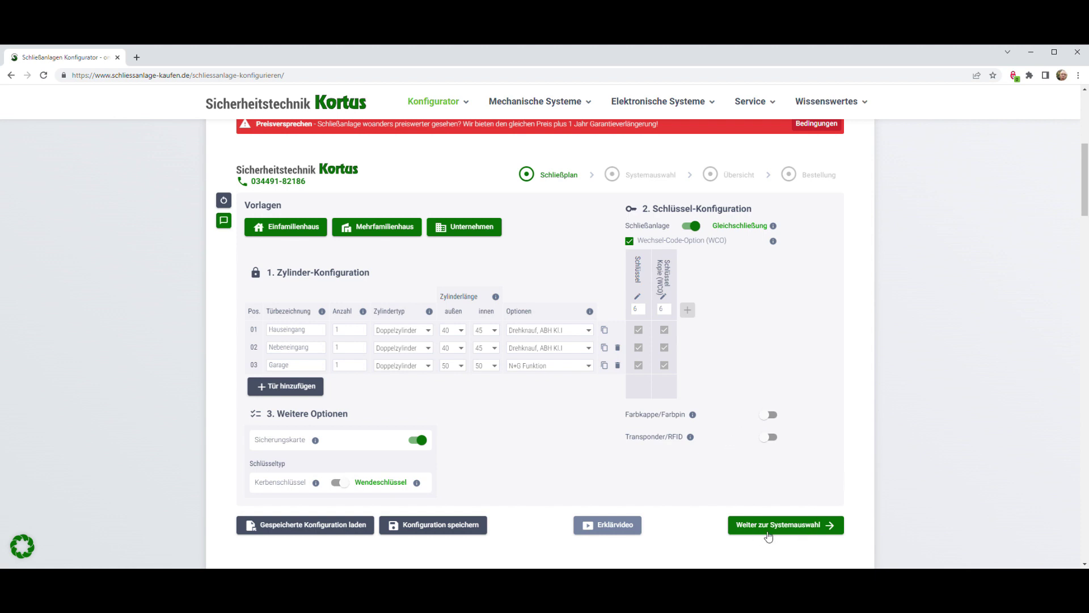
Proceed to the system selection and review the features and prices of the offered Wendeschlüssel systems
left_click(748, 525)
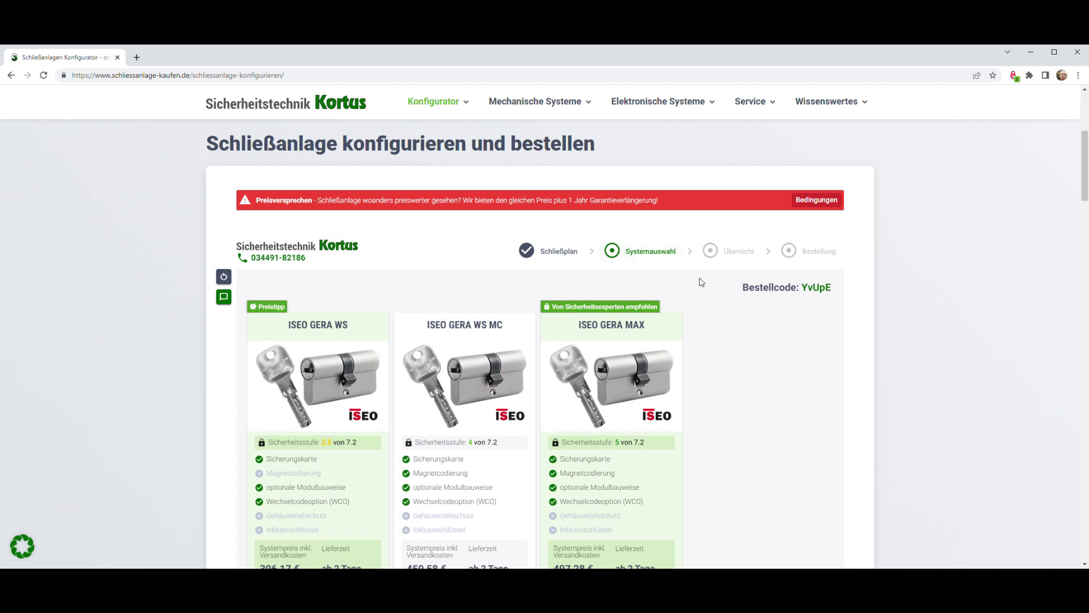
scroll(716, 256, "down", 3)
scroll(716, 257, "up", 3)
scroll(716, 256, "down", 3)
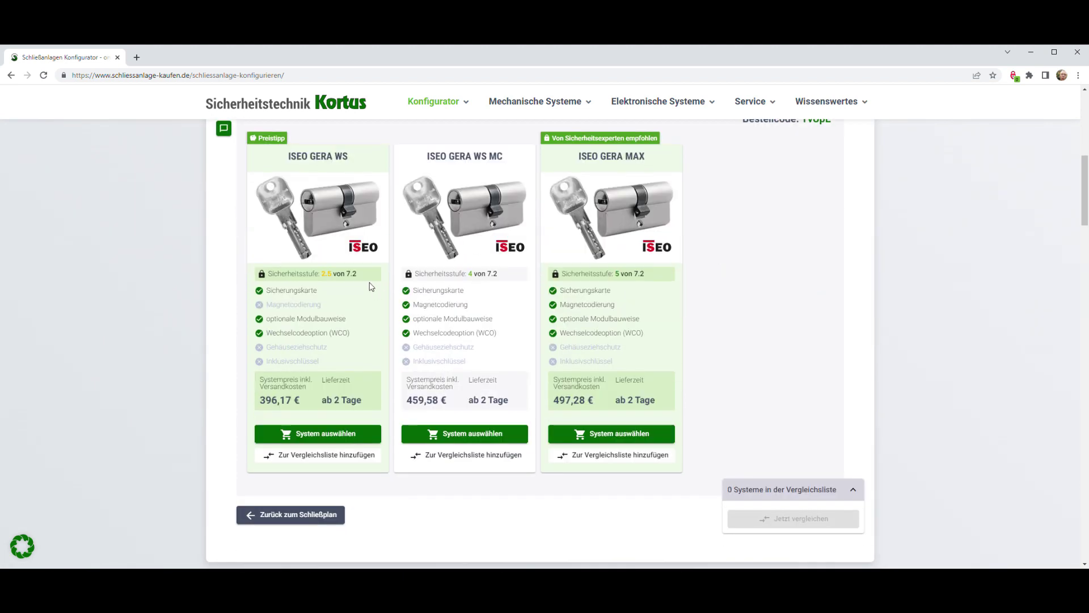
scroll(1084, 220, "up", 1)
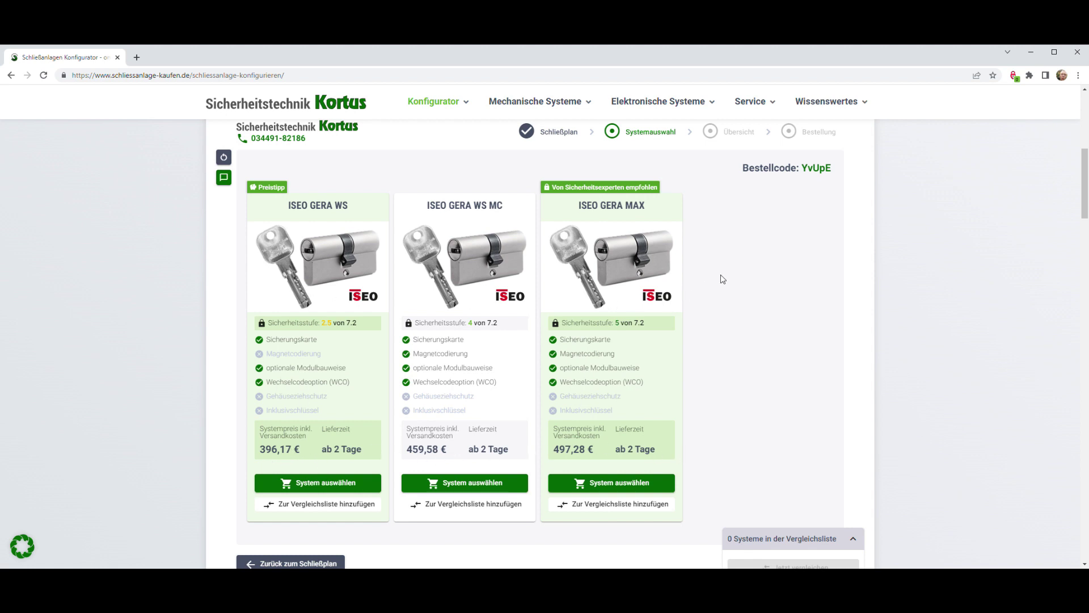
scroll(521, 287, "down", 3)
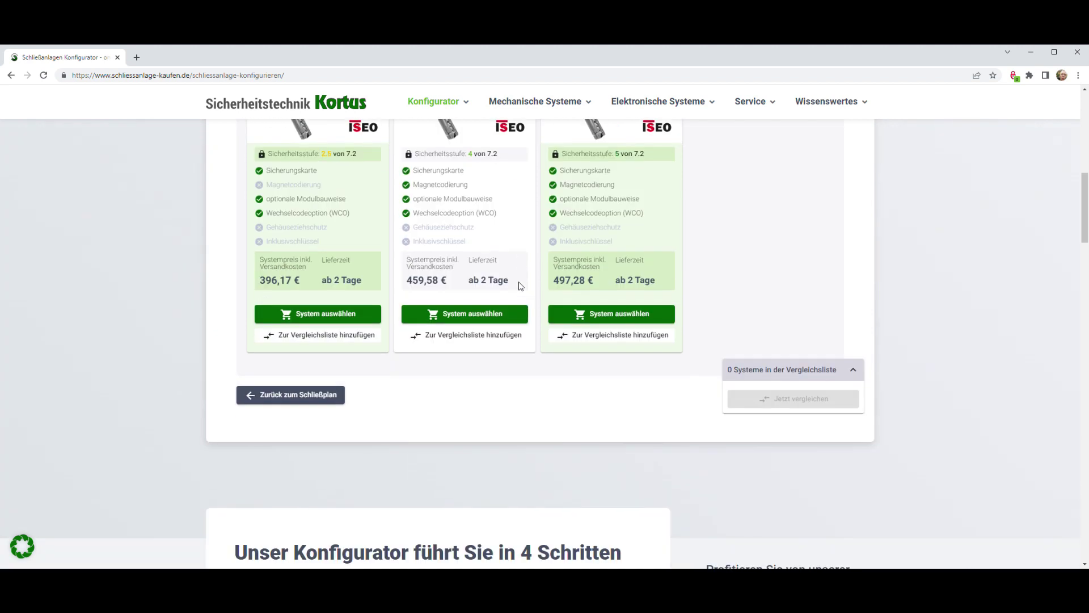
Return to the locking plan, change the key type to Kerbenschlüssel and proceed to the system selection again
left_click(325, 401)
scroll(456, 345, "up", 3)
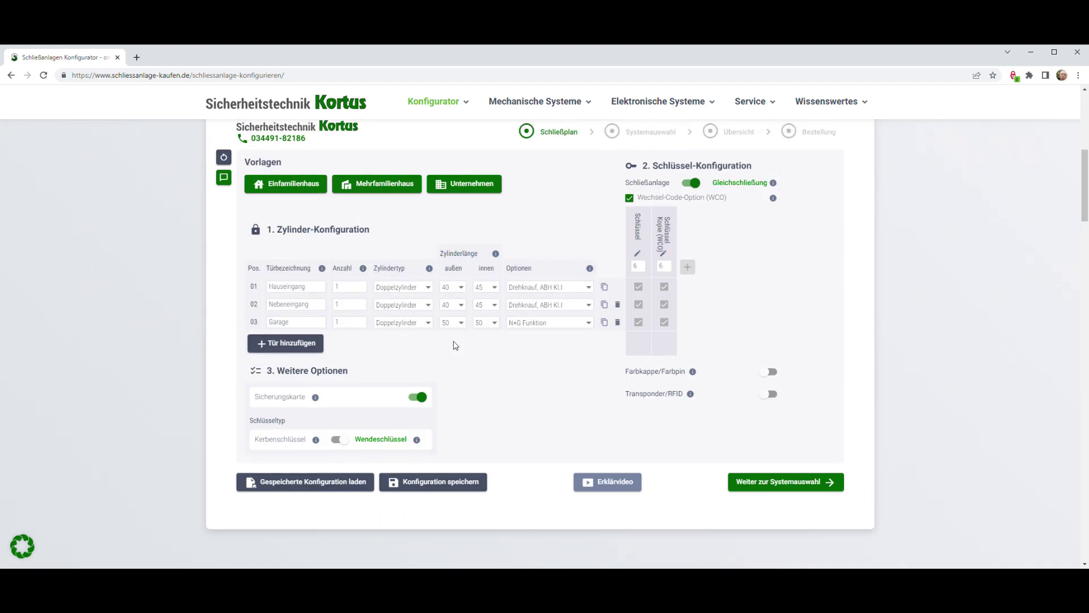
left_click(339, 439)
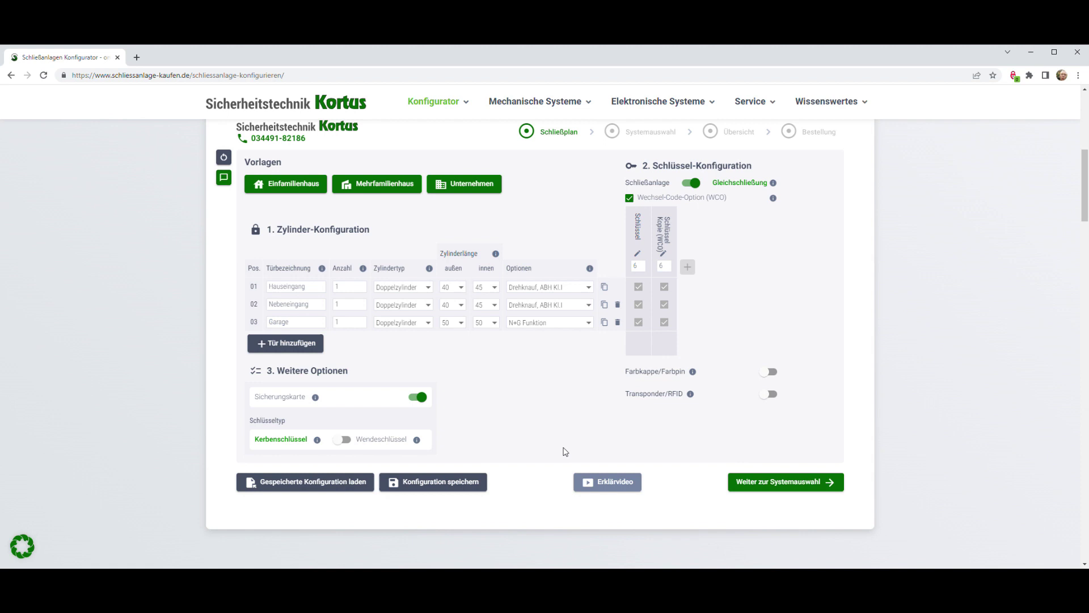
left_click(824, 482)
left_click_drag(1084, 168, 1085, 188)
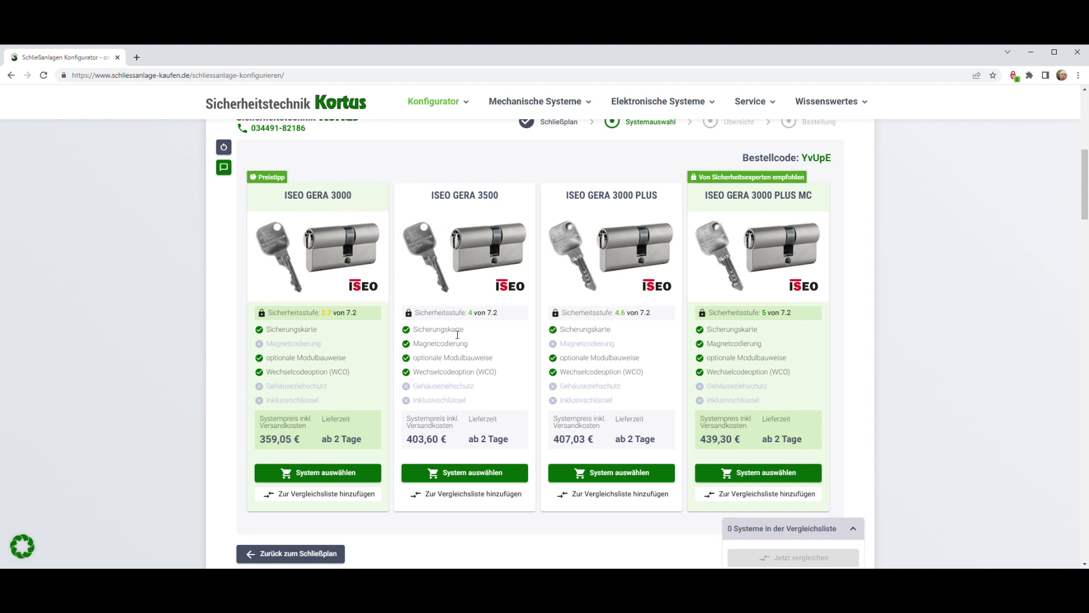
Examine the Magnetcodierung feature of the ISEO GERA 3500 and the Bestellcode of the configuration
left_click_drag(471, 350, 413, 345)
left_click_drag(803, 163, 834, 163)
left_click_drag(838, 163, 801, 162)
Add ISEO GERA 3000 and ISEO GERA 3000 PLUS MC to the comparison list and compare their prices and technical data
left_click(333, 495)
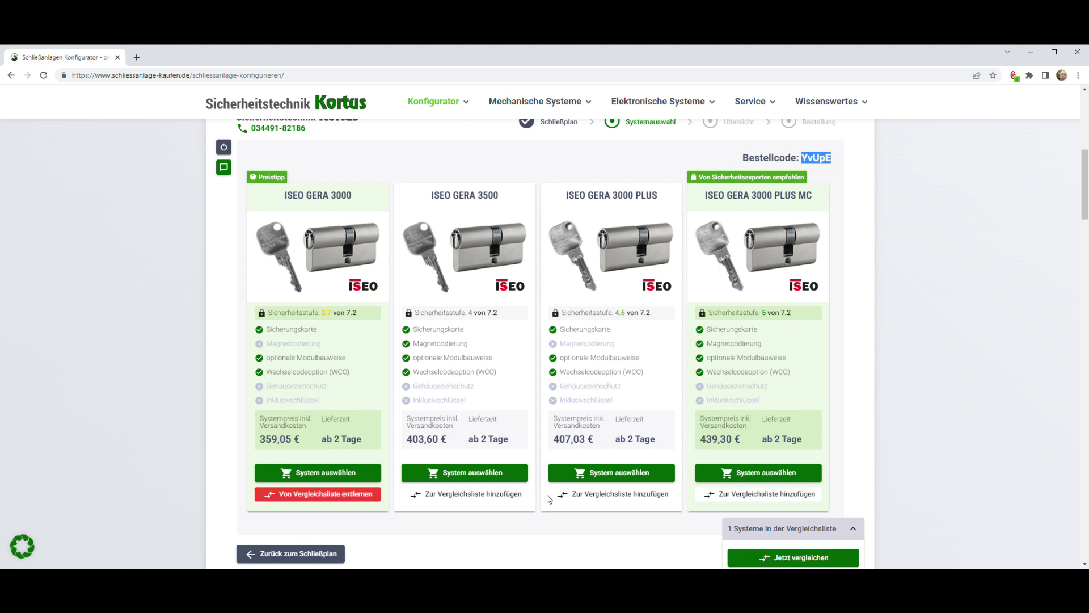
left_click(748, 494)
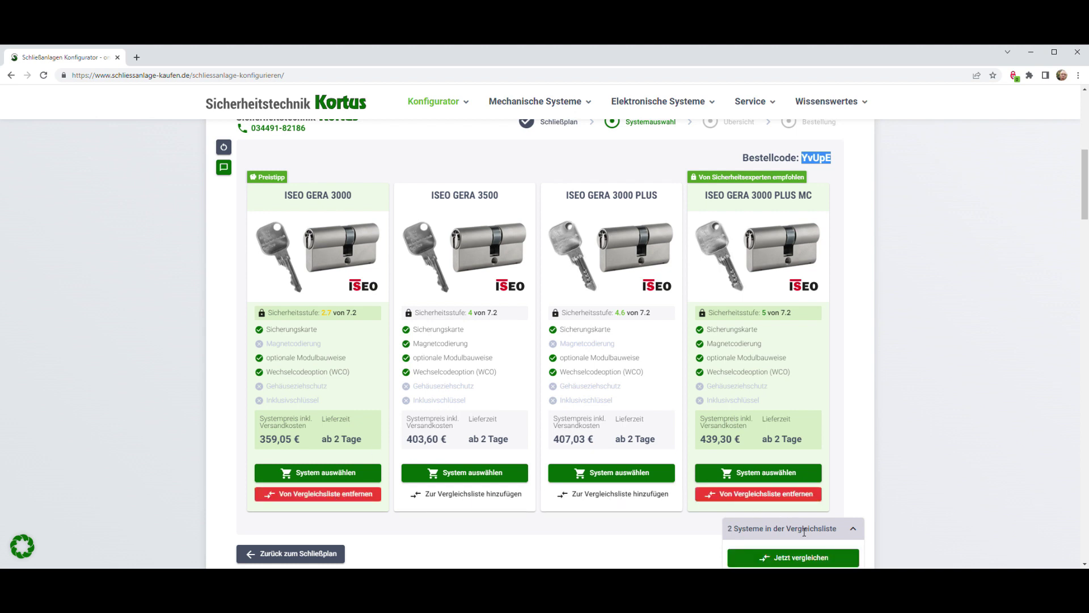
left_click(815, 558)
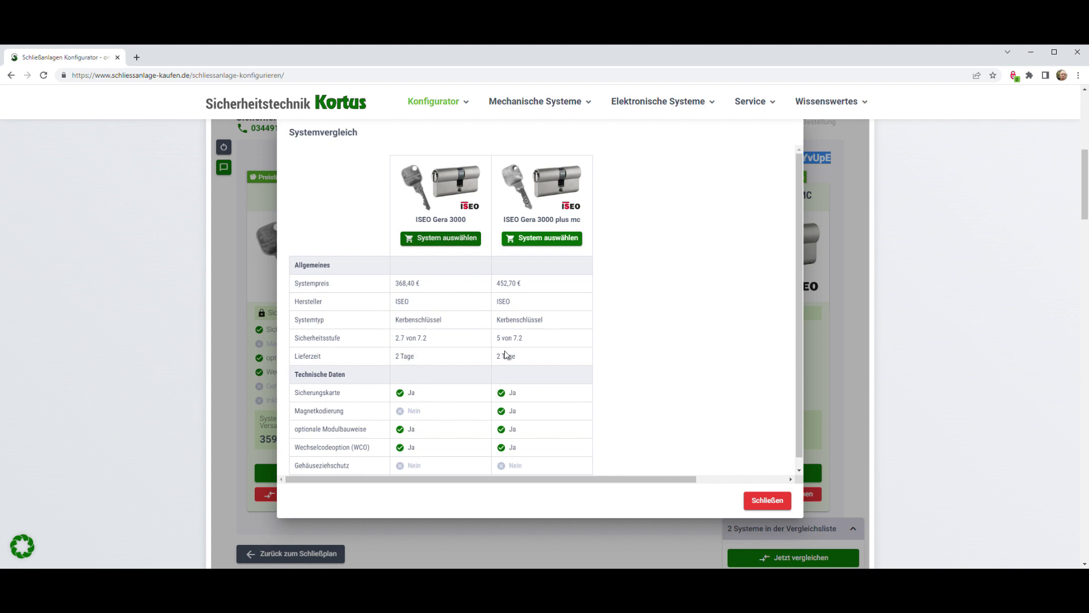
scroll(803, 295, "down", 1)
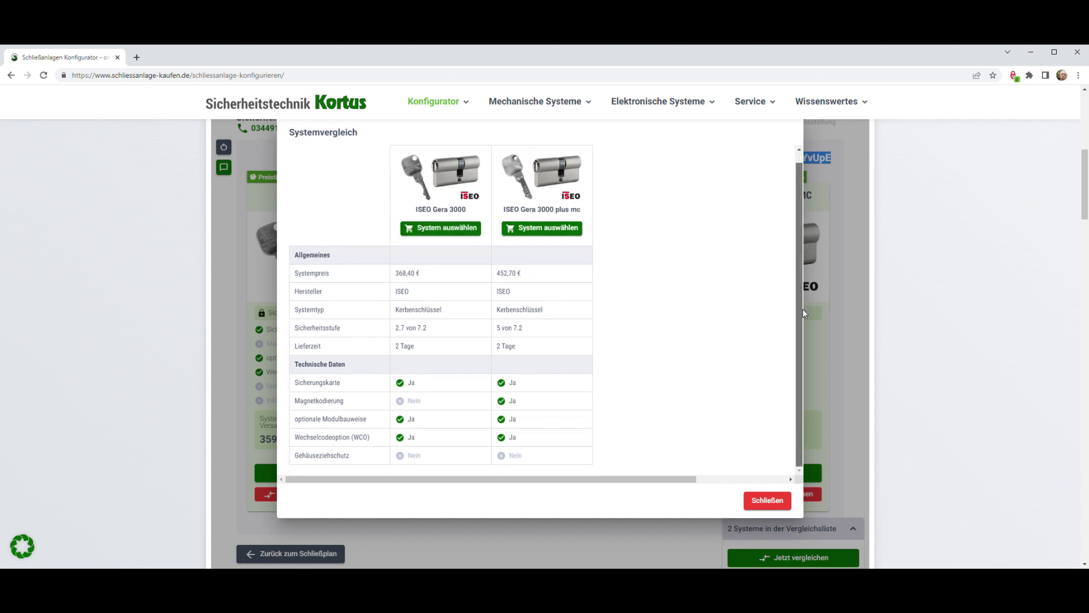
double_click(522, 402)
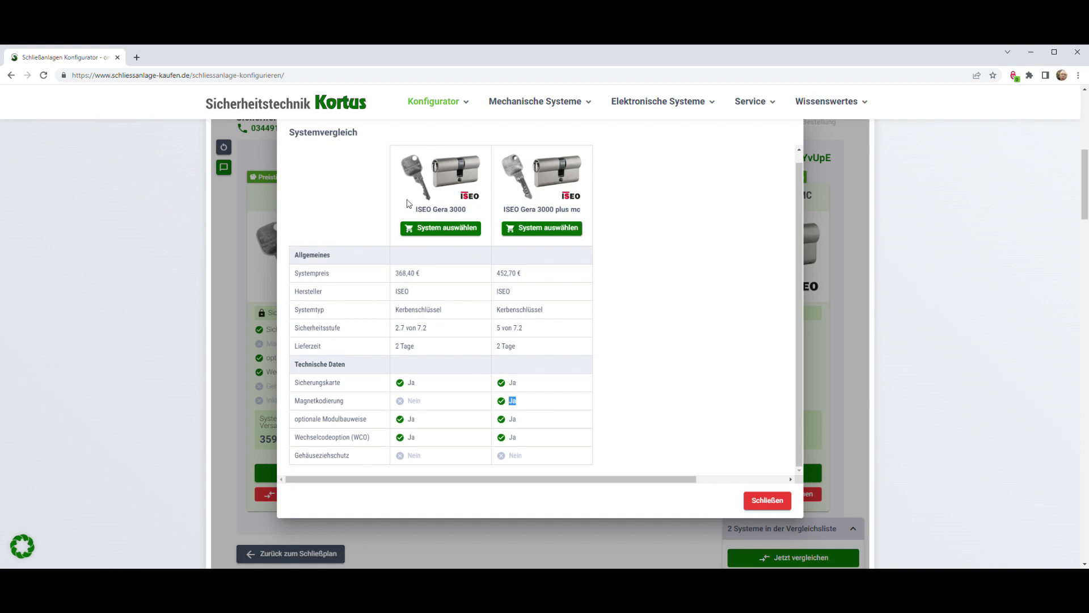
left_click(776, 508)
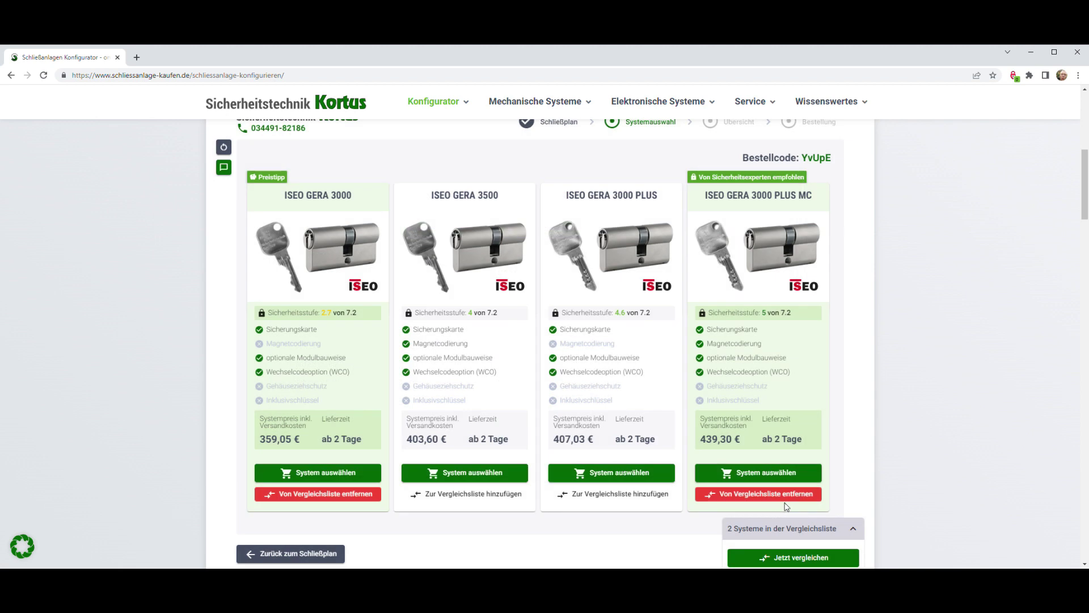
Collapse the comparison list and select the ISEO GERA 3000 PLUS MC system for the offer overview
left_click(852, 528)
left_click(746, 473)
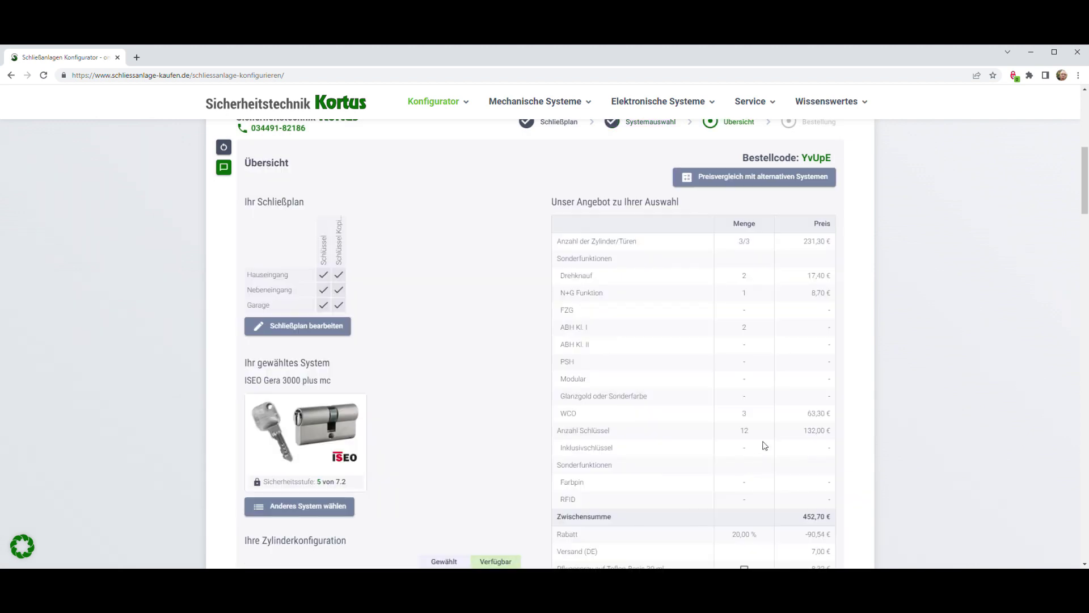